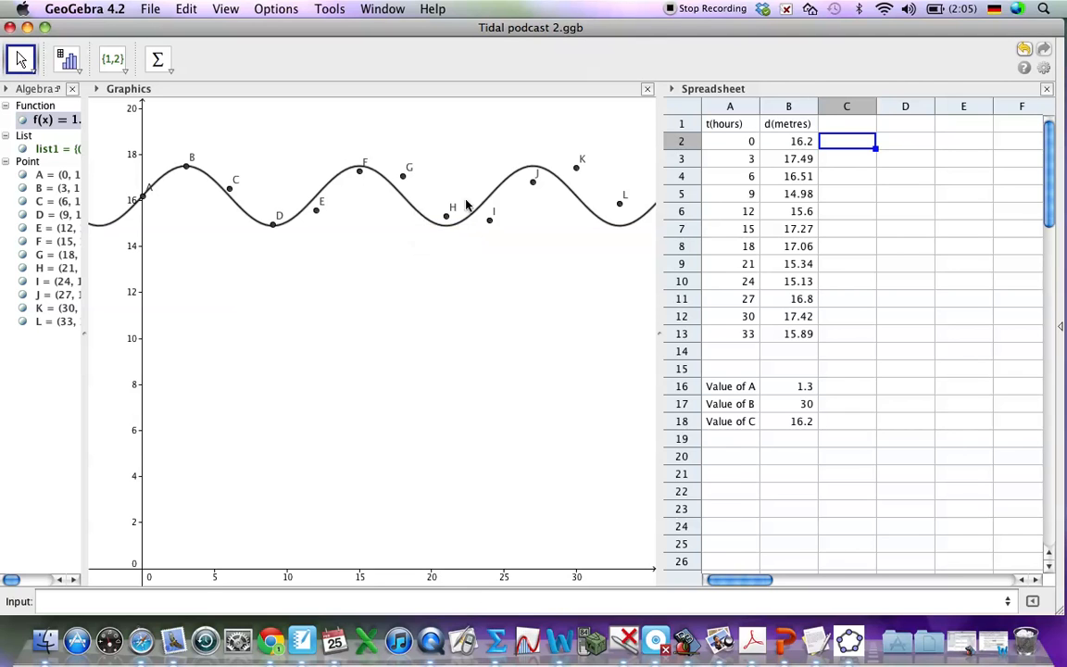
Step: Widen the Algebra view to show more of the definition of function f
{"action": "left_click", "coordinate": [53, 121]}
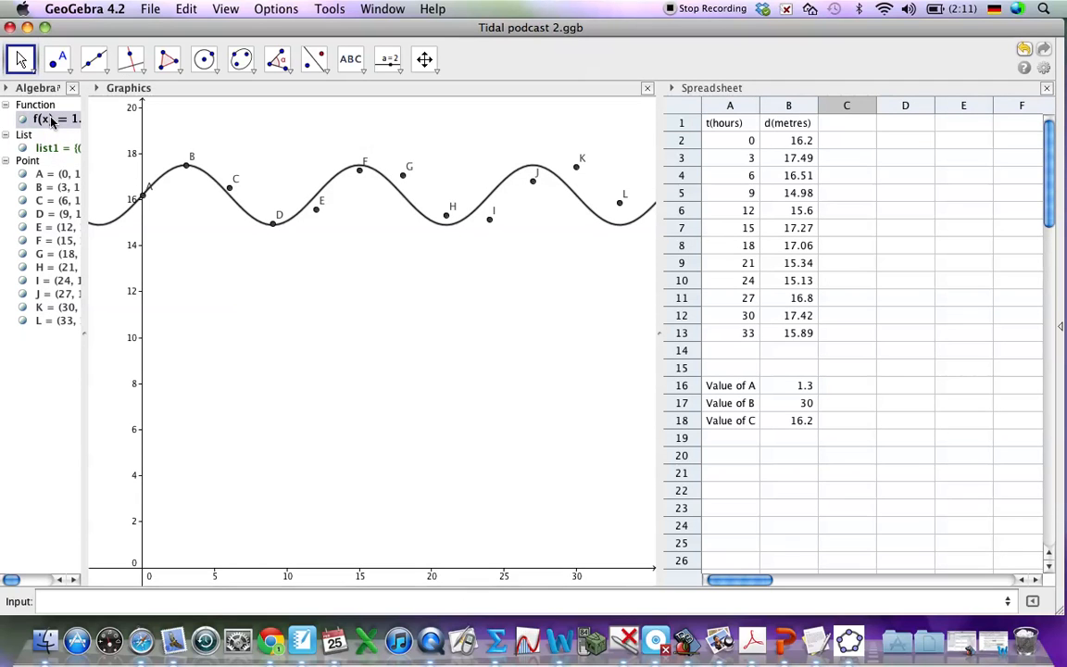
{"action": "left_click_drag", "start_coordinate": [84, 107], "coordinate": [150, 119]}
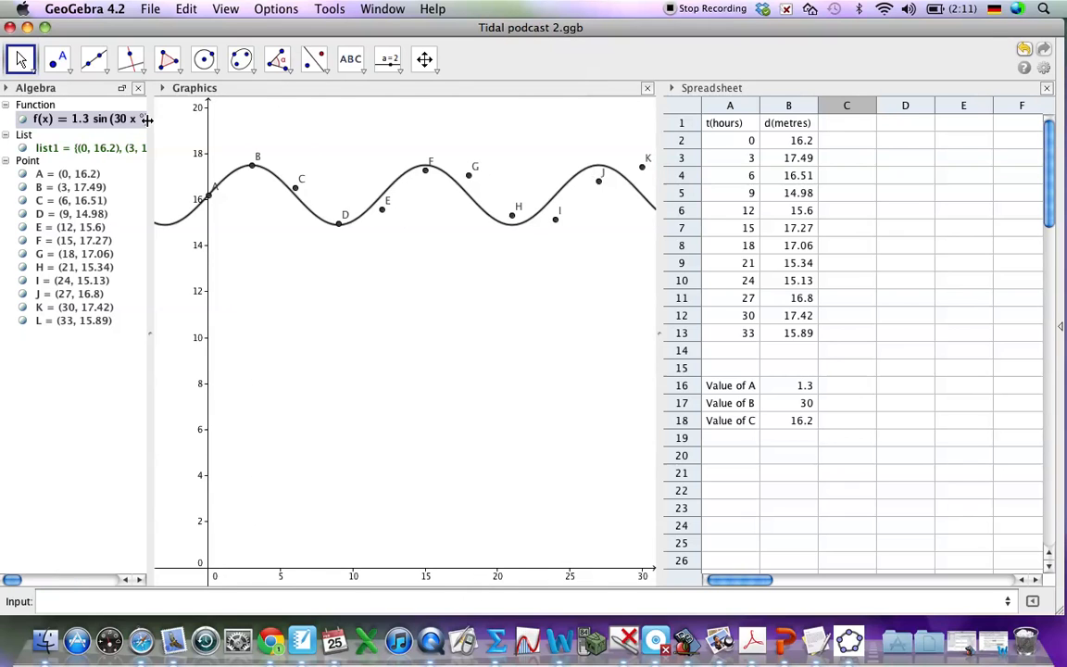
Step: Enter the heading "predicted d" in cell C1 of the spreadsheet
{"action": "left_click", "coordinate": [798, 158]}
{"action": "left_click", "coordinate": [834, 140]}
{"action": "left_click", "coordinate": [838, 125]}
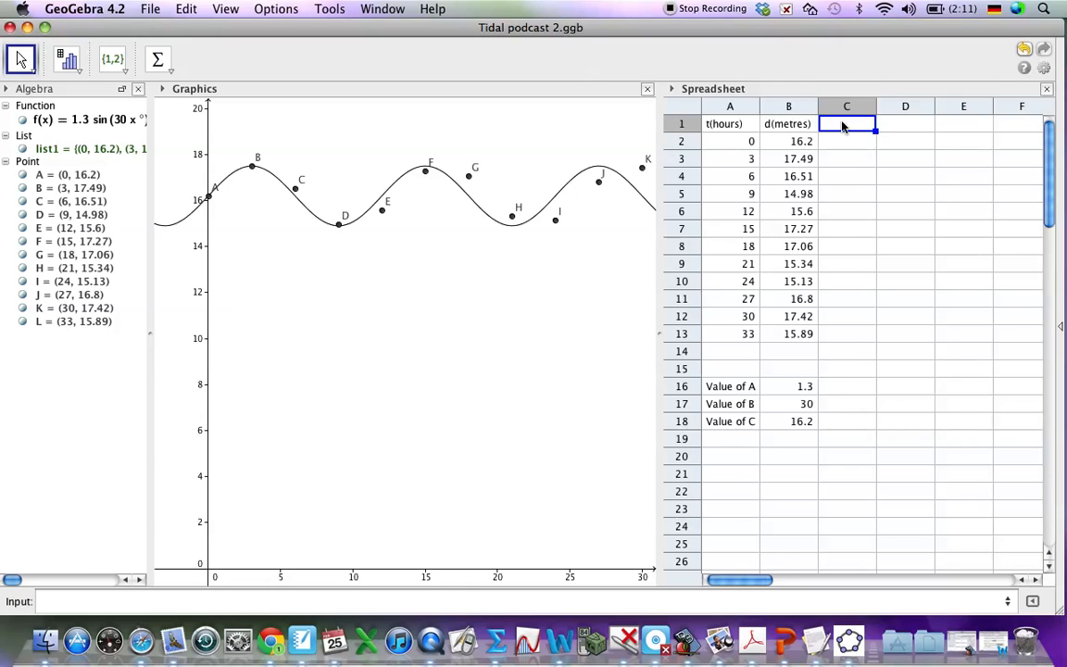
{"action": "type", "text": "d"}
{"action": "type", "text": "predicted"}
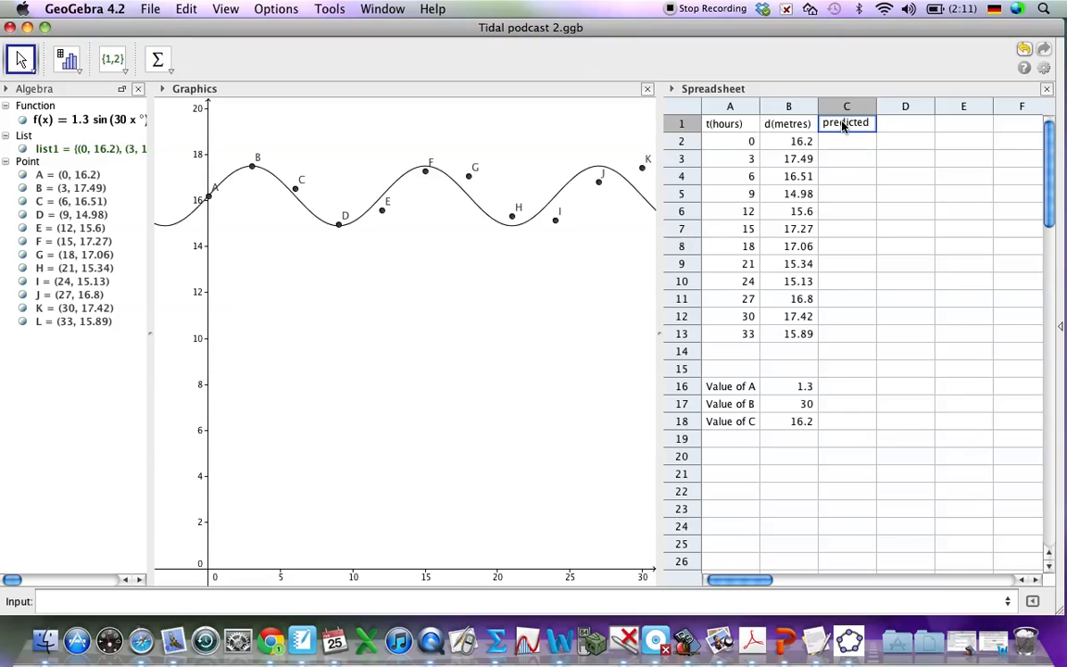
{"action": "type", "text": " d"}
{"action": "key", "text": "Return"}
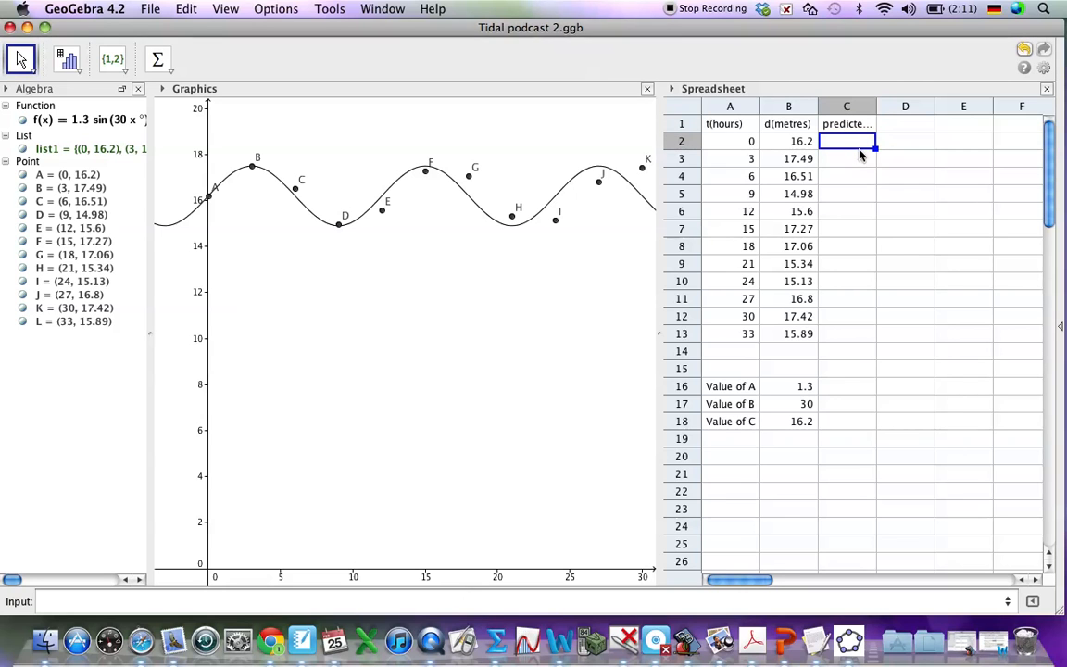
Step: Enter the formula =f(A2) in cell C2 to compute the predicted depth for the first time value
{"action": "type", "text": "="}
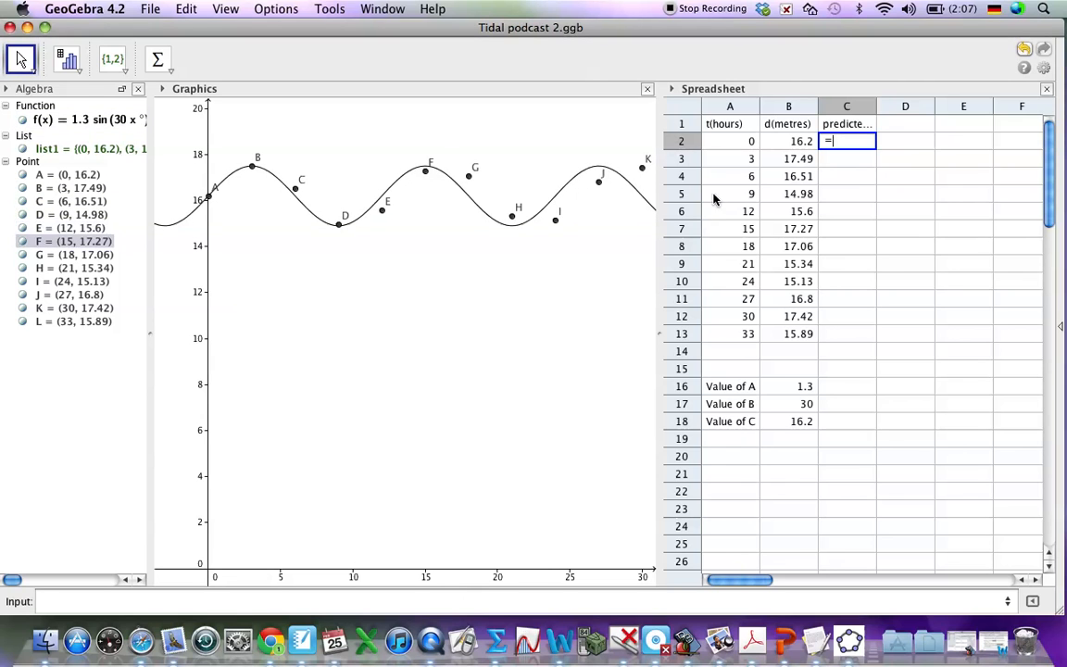
{"action": "type", "text": "f"}
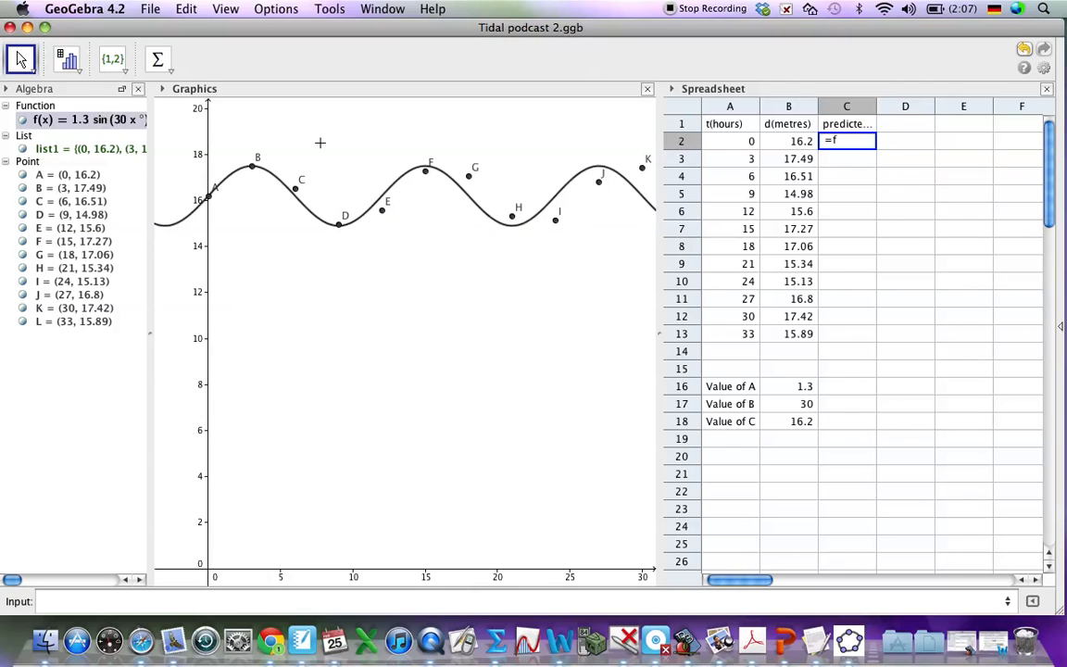
{"action": "type", "text": "("}
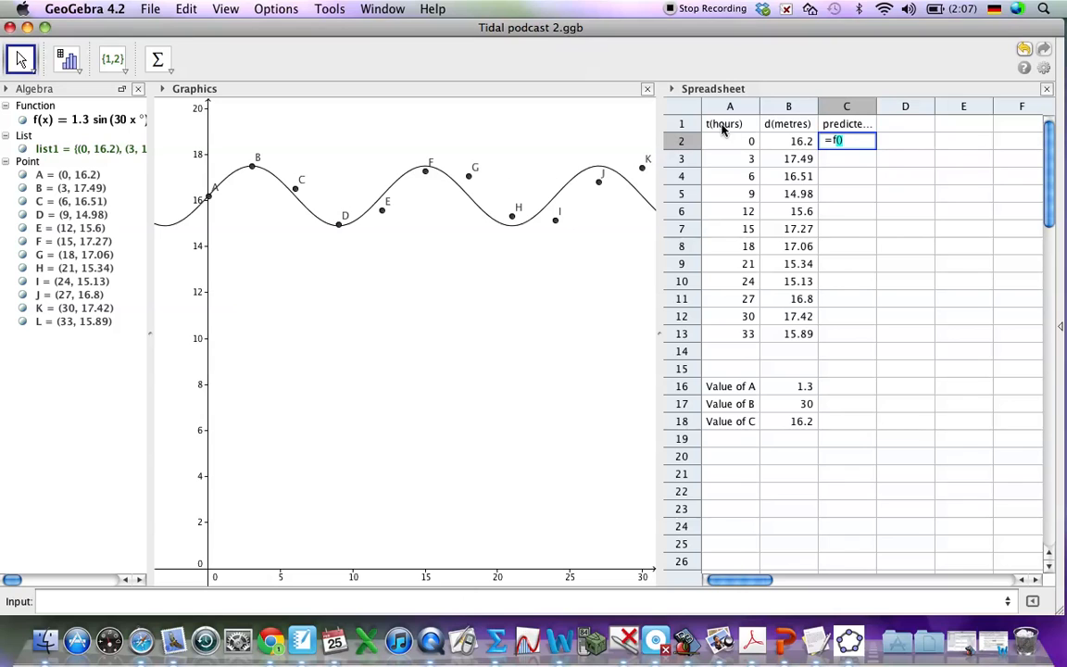
{"action": "left_click", "coordinate": [742, 143]}
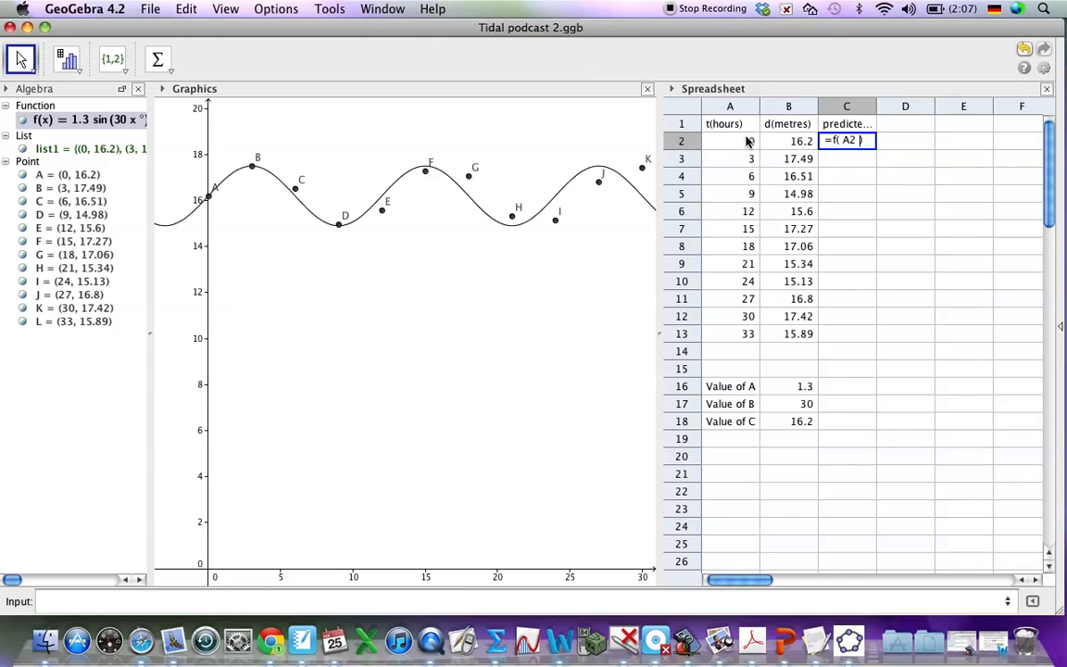
{"action": "key", "text": "Return"}
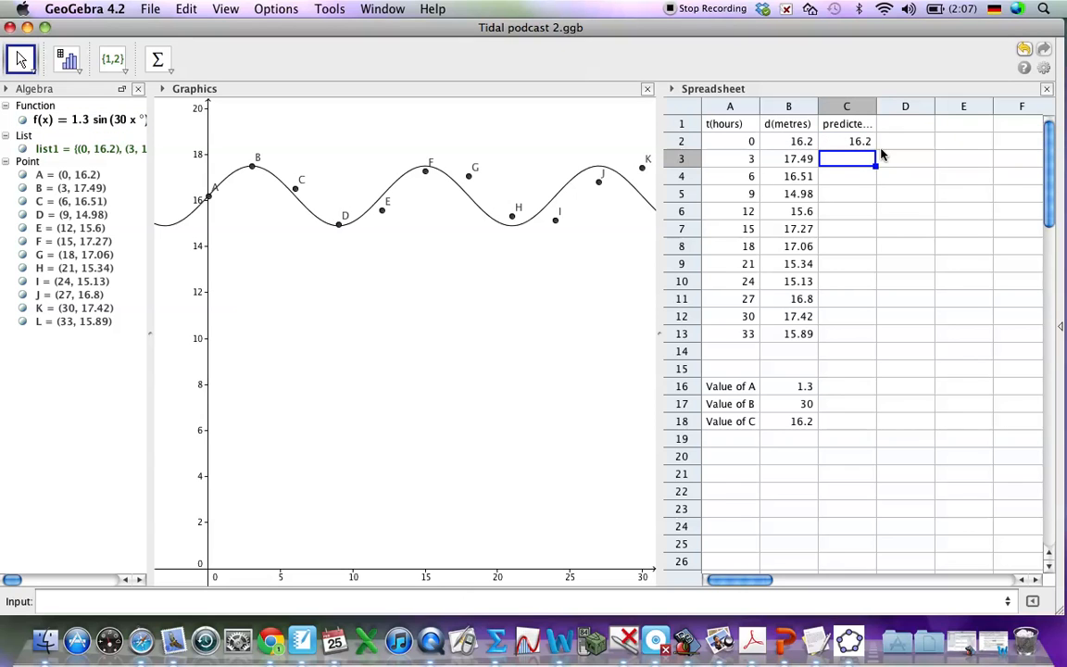
Step: Enter the formula =f(A3) in cell C3 to compute the predicted depth for the second time value
{"action": "type", "text": "=f"}
{"action": "left_click", "coordinate": [90, 116]}
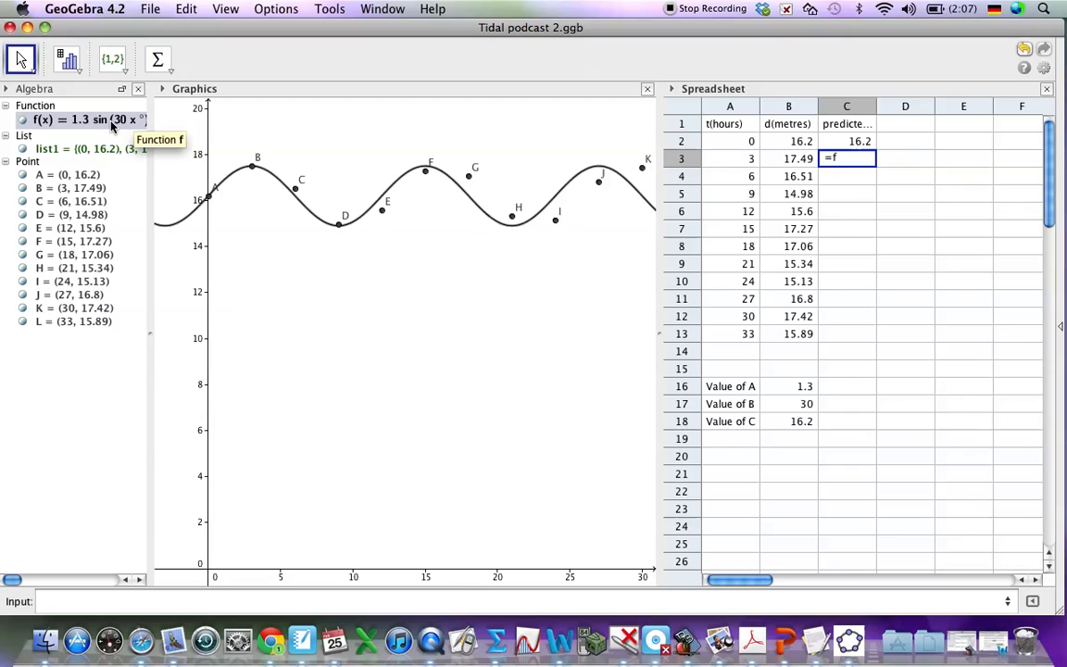
{"action": "type", "text": "("}
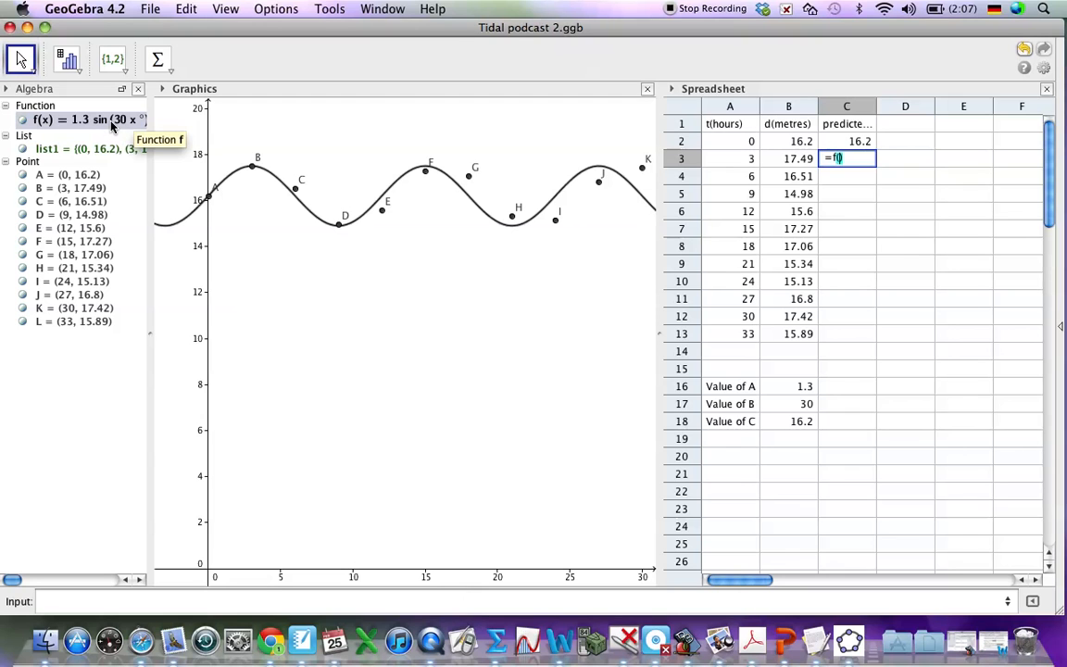
{"action": "left_click", "coordinate": [730, 159]}
{"action": "key", "text": "Return"}
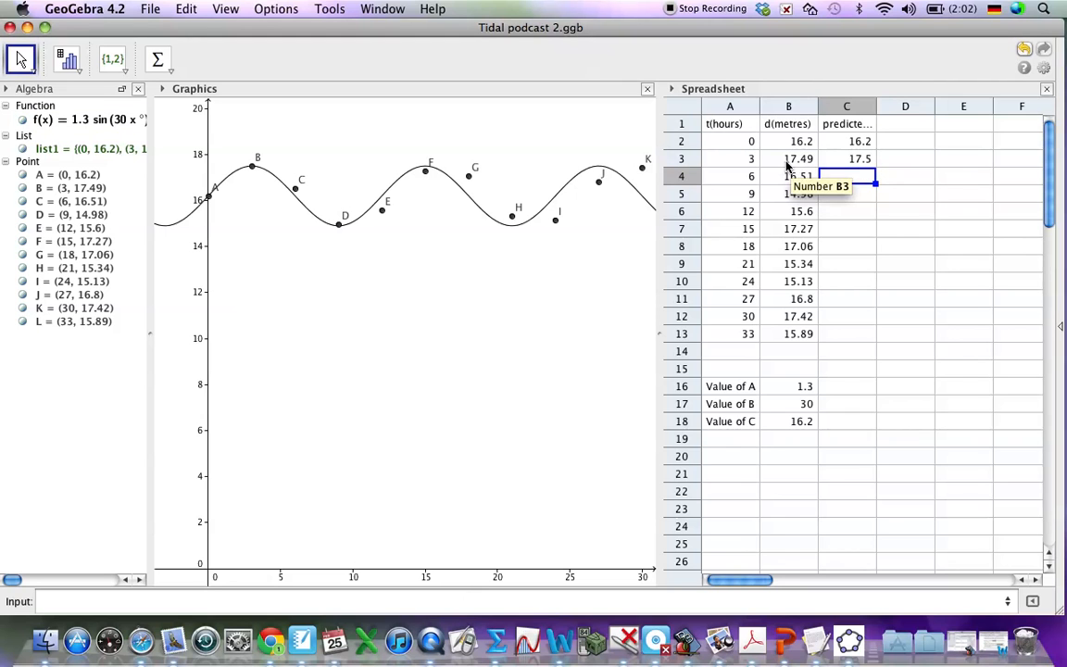
Step: Fill the prediction formula from cell C3 down to C13
{"action": "left_click", "coordinate": [859, 160]}
{"action": "left_click_drag", "start_coordinate": [875, 164], "coordinate": [866, 339]}
{"action": "left_click", "coordinate": [857, 351]}
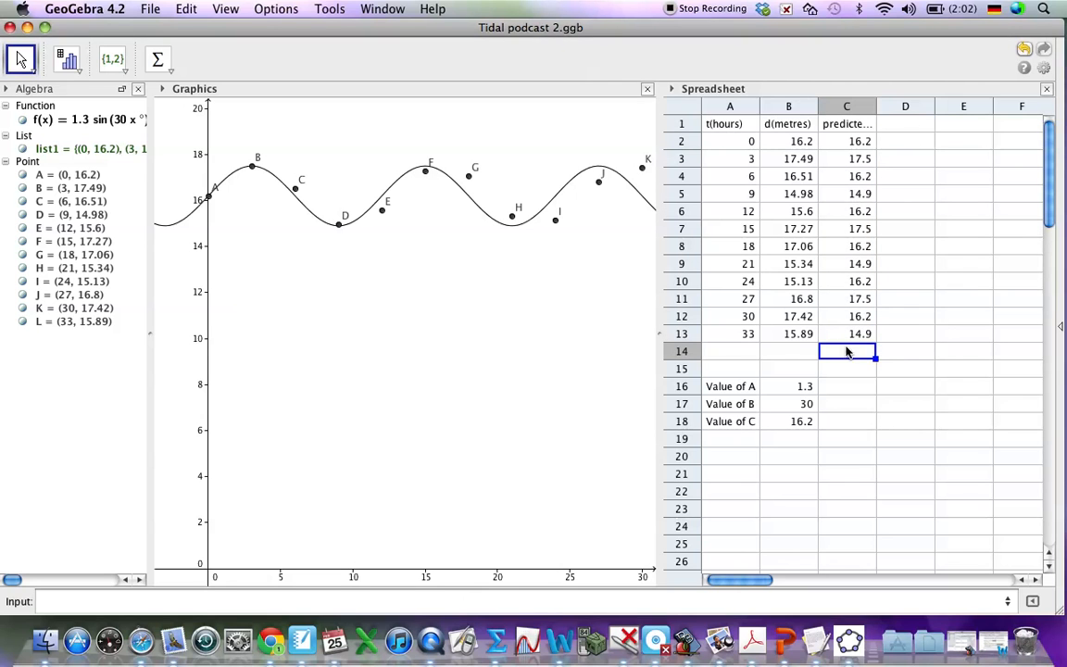
{"action": "left_click", "coordinate": [738, 304]}
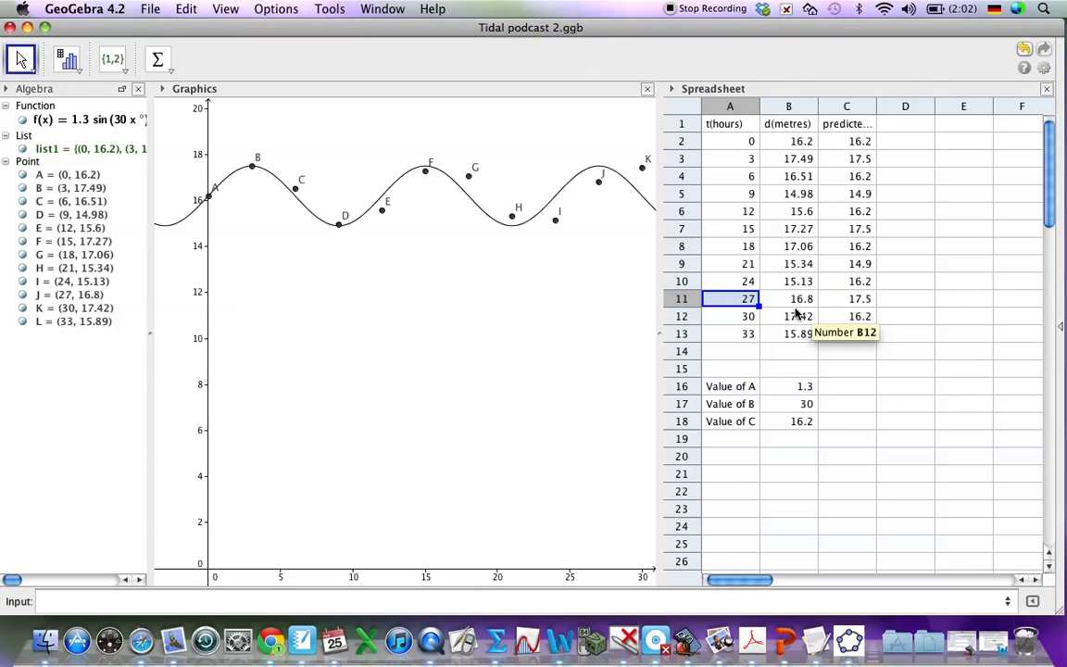
{"action": "left_click", "coordinate": [836, 335]}
{"action": "left_click", "coordinate": [843, 356]}
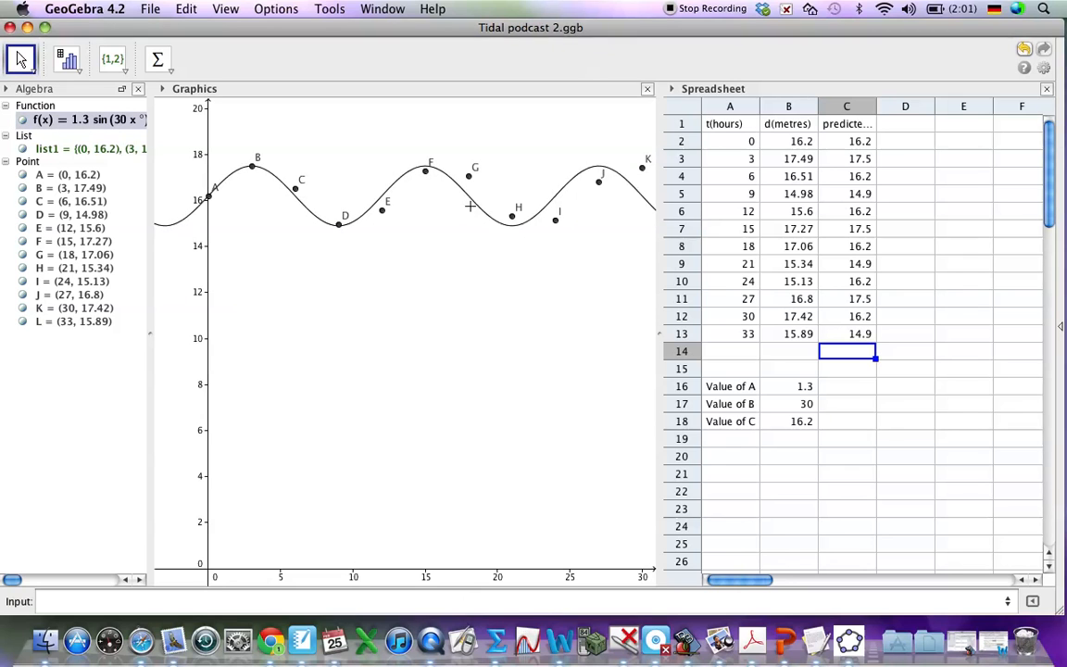
Step: Head column D "Error" in D1 and enter the predicted minus measured depth, =C2-B2, in cell D2
{"action": "left_click", "coordinate": [892, 132]}
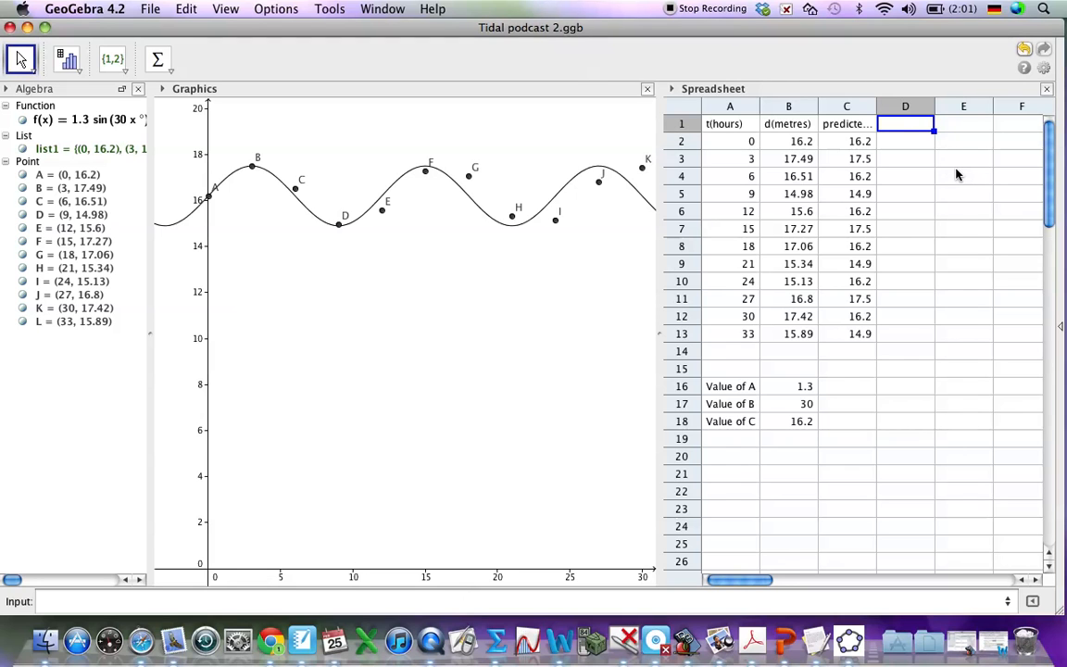
{"action": "type", "text": "Error"}
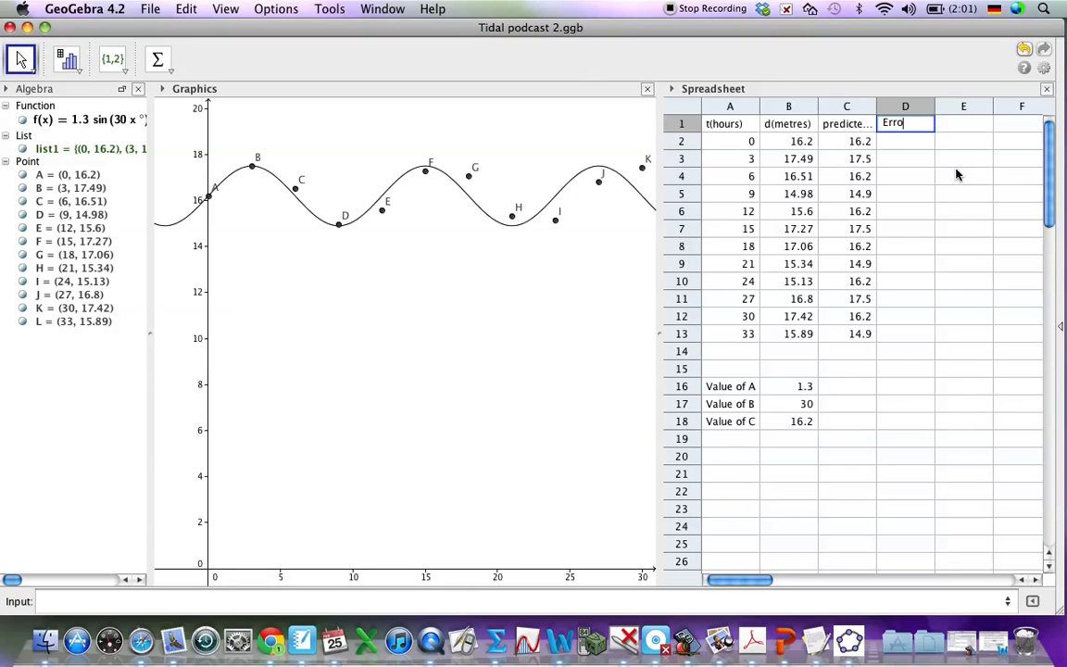
{"action": "key", "text": "Return"}
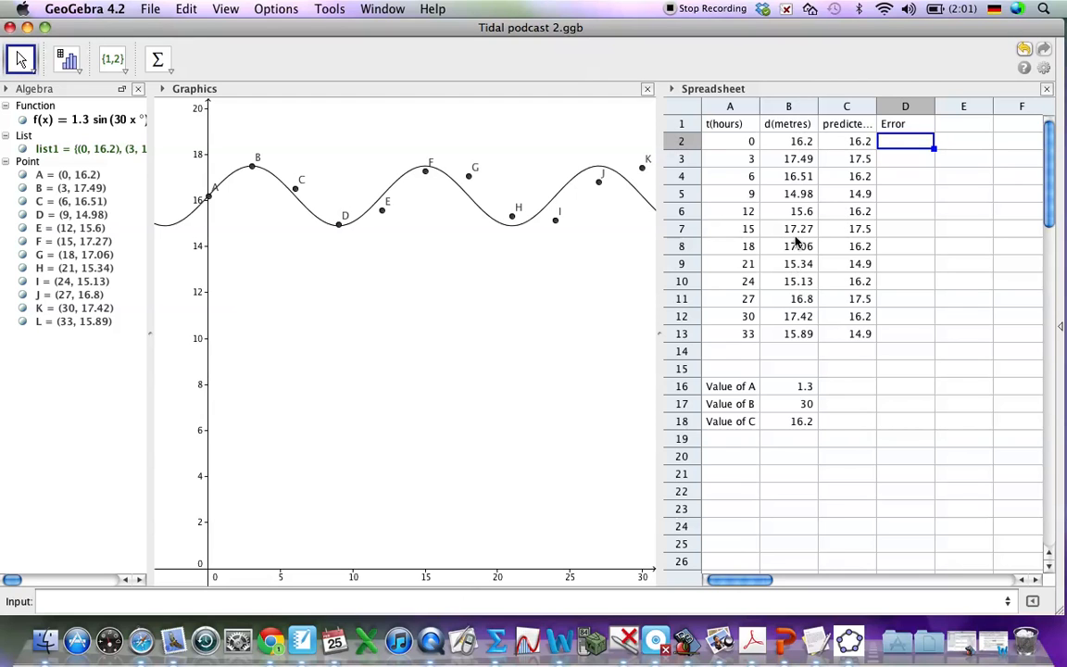
{"action": "type", "text": "="}
{"action": "left_click", "coordinate": [858, 141]}
{"action": "type", "text": "-"}
{"action": "left_click", "coordinate": [801, 143]}
{"action": "key", "text": "Return"}
Step: Fill the error formula from cell D2 down to D13
{"action": "left_click", "coordinate": [903, 140]}
{"action": "left_click_drag", "start_coordinate": [932, 144], "coordinate": [930, 335]}
{"action": "left_click", "coordinate": [895, 387]}
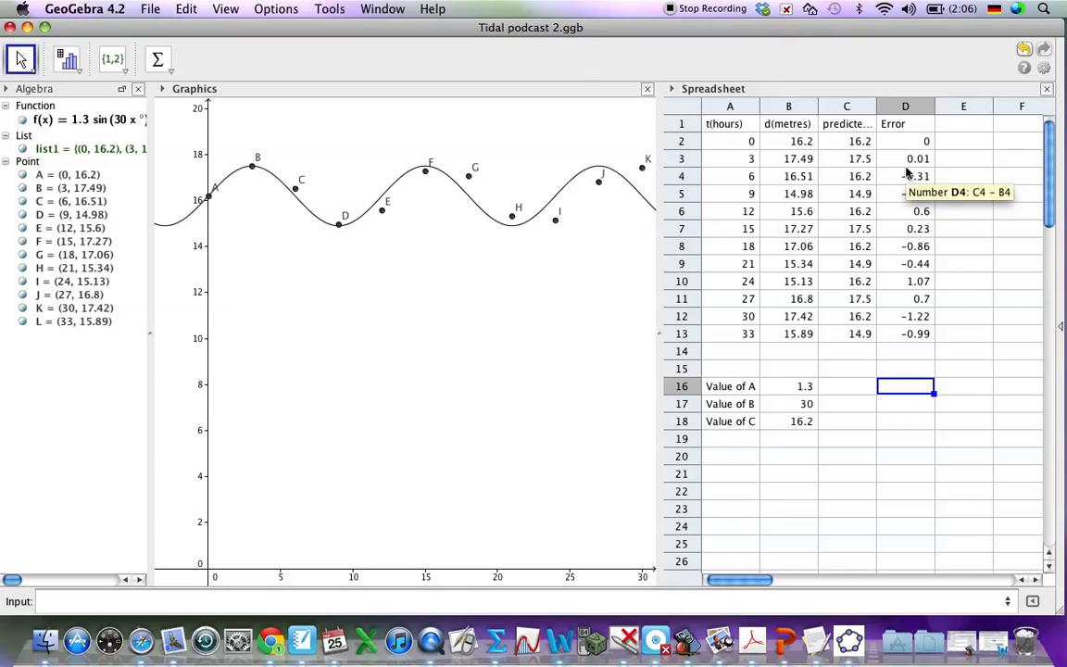
{"action": "left_click", "coordinate": [907, 351]}
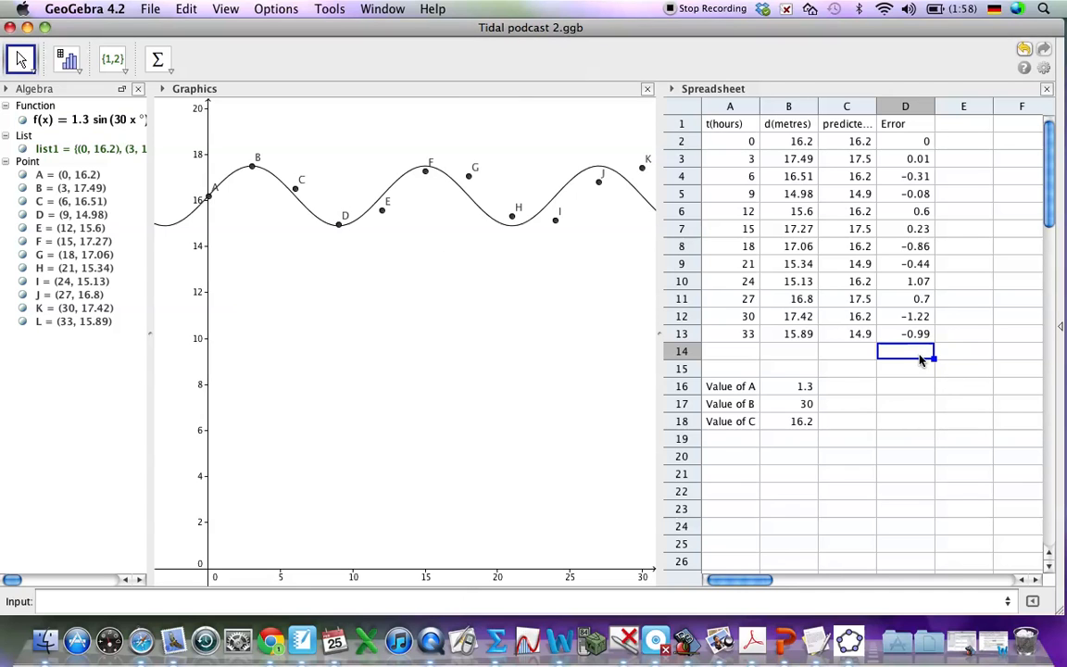
Step: Enter the heading "Abs(Error)" in cell E1
{"action": "left_click", "coordinate": [956, 130]}
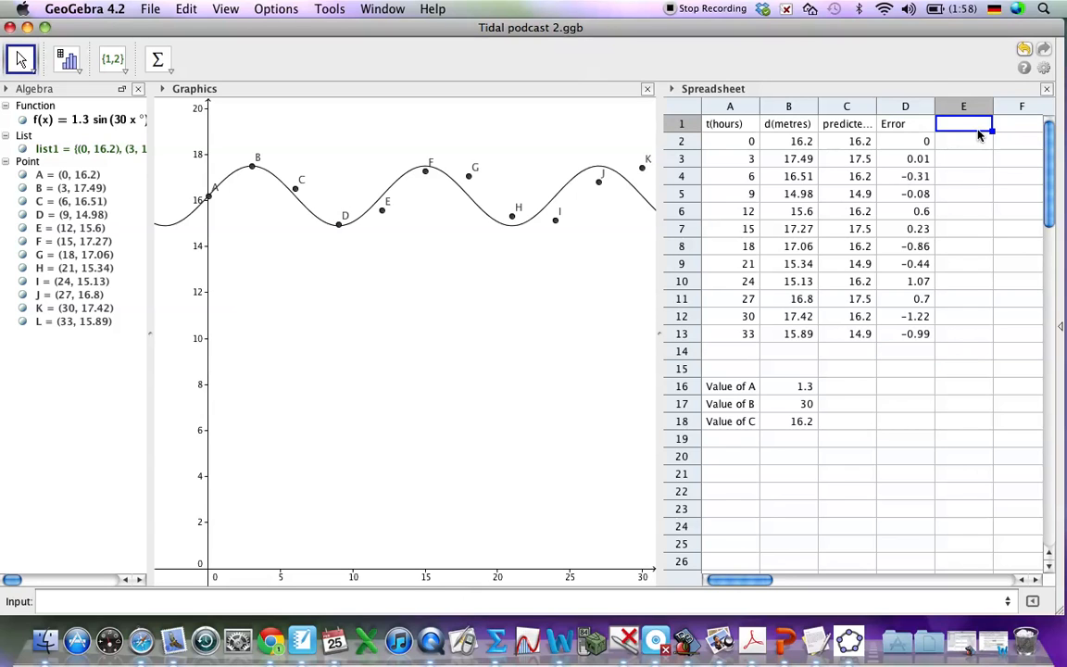
{"action": "type", "text": "Abs(Error"}
{"action": "key", "text": "Return"}
Step: Enter the formula =abs(D2) in cell E2 for the absolute value of the first error
{"action": "type", "text": "=abs("}
{"action": "left_click", "coordinate": [919, 142]}
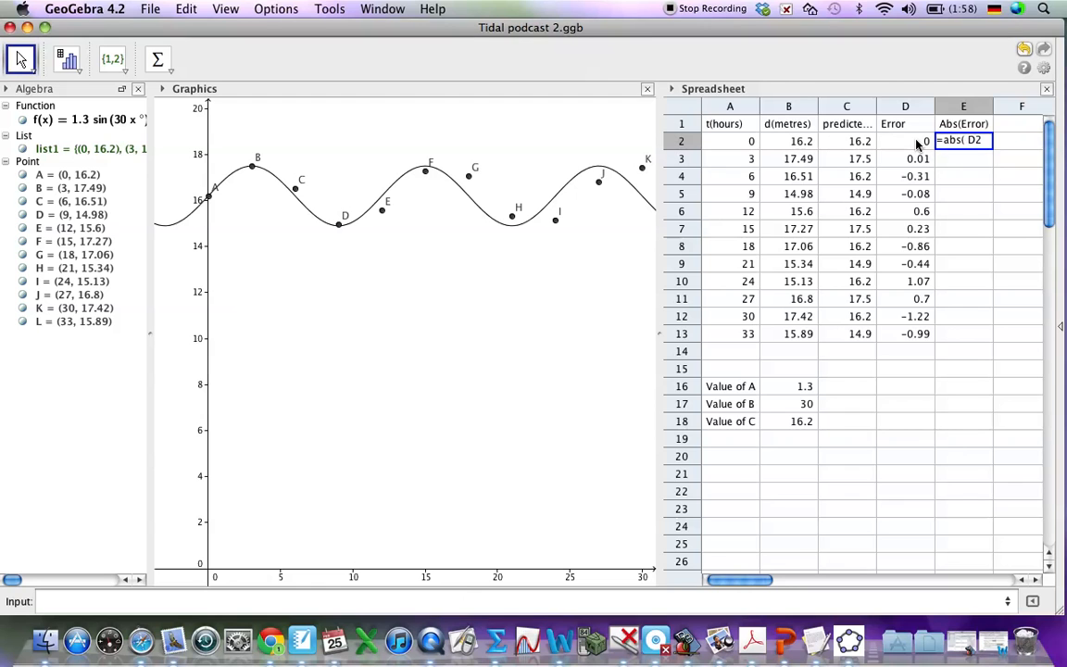
{"action": "key", "text": "Return"}
Step: Fill the absolute error formula from cell E2 down to E13
{"action": "left_click", "coordinate": [987, 144]}
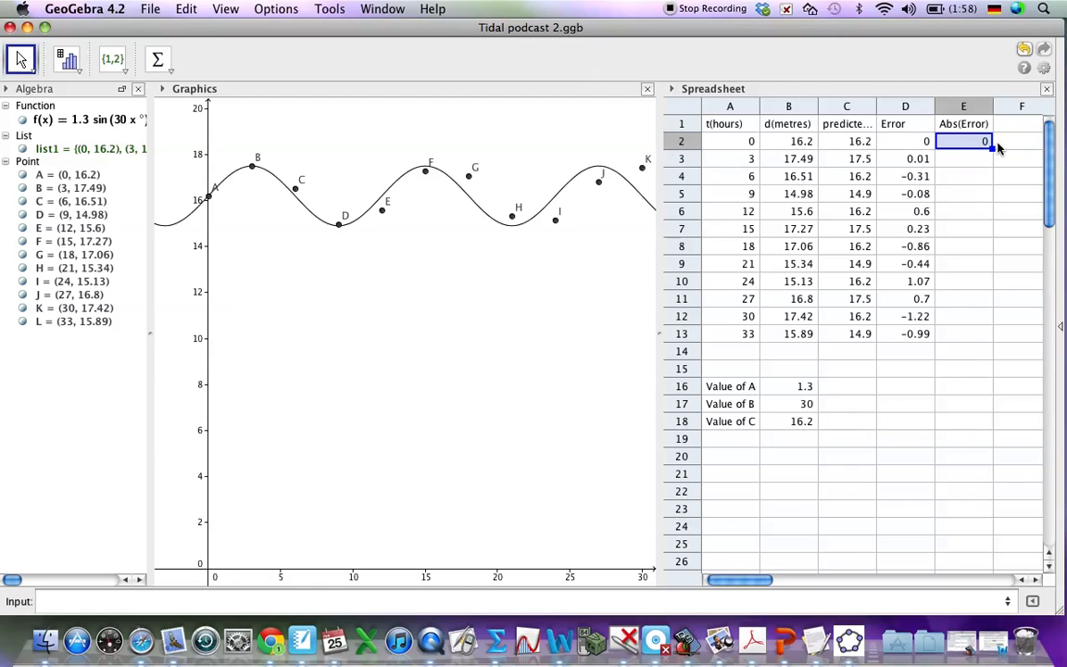
{"action": "left_click_drag", "start_coordinate": [991, 147], "coordinate": [983, 342]}
{"action": "left_click", "coordinate": [953, 369]}
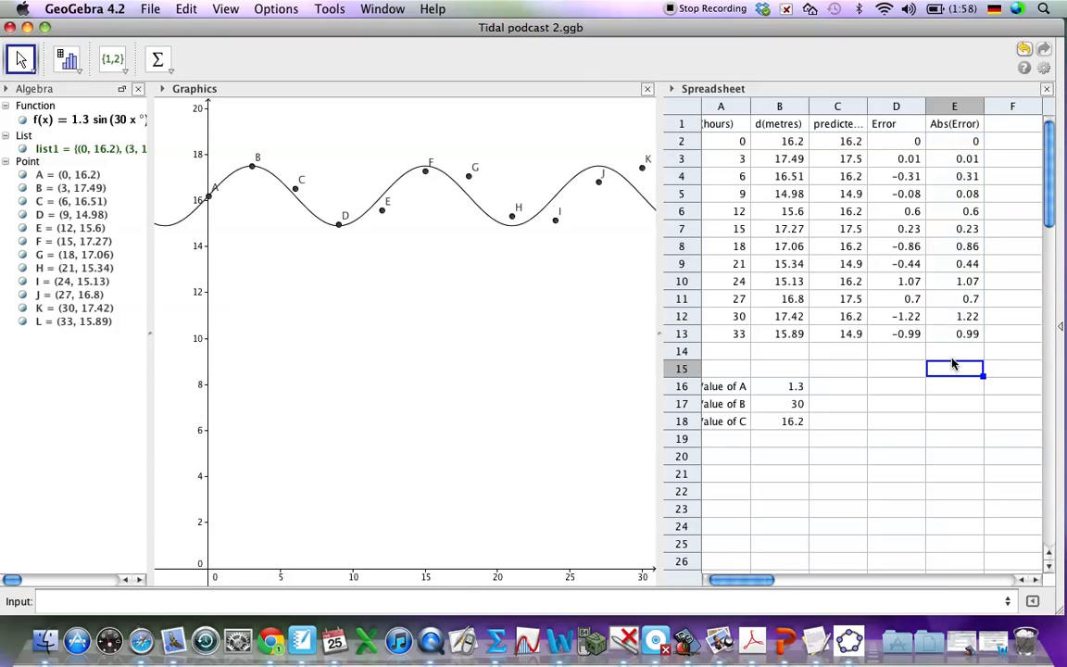
Step: Enter the label "Mean" in cell D14, below the error column
{"action": "left_click", "coordinate": [954, 351]}
{"action": "type", "text": "A"}
{"action": "key", "text": "BackSpace"}
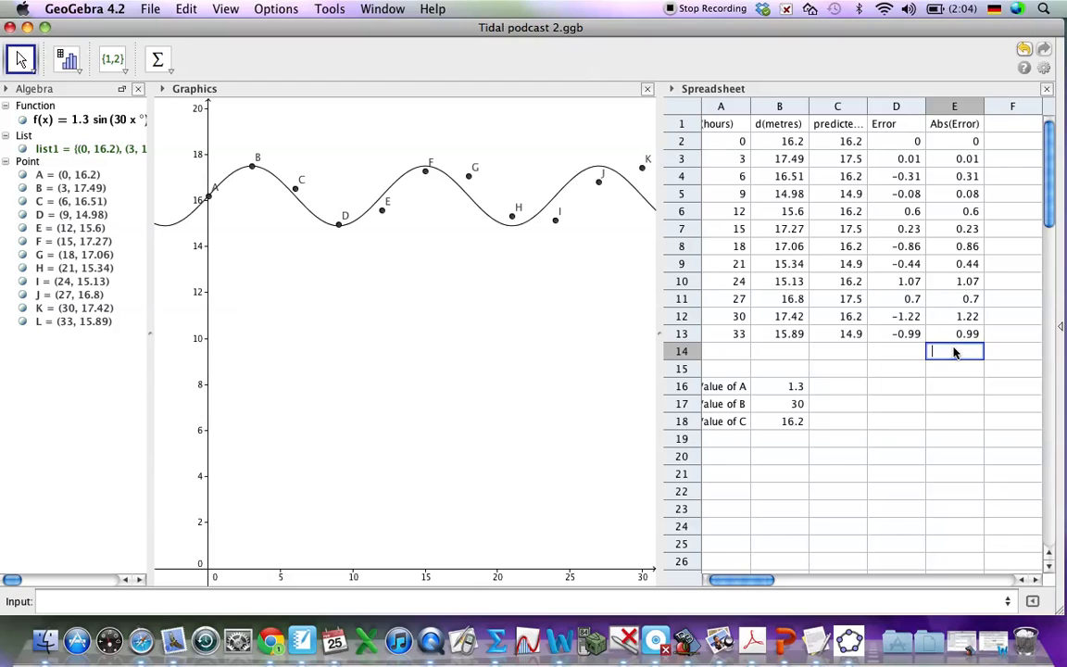
{"action": "key", "text": "Left"}
{"action": "key", "text": "Up"}
{"action": "key", "text": "Down"}
{"action": "type", "text": "Mean"}
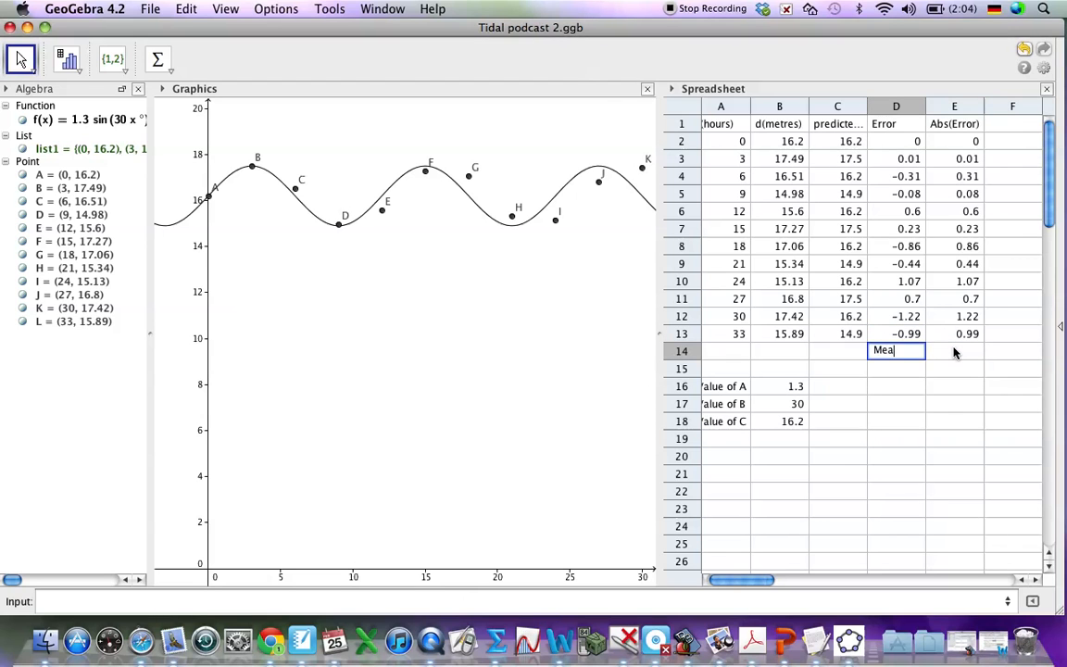
{"action": "key", "text": "Tab"}
Step: Calculate the mean of the absolute errors in cell E14 with =mean(E2:E13)
{"action": "type", "text": "=me"}
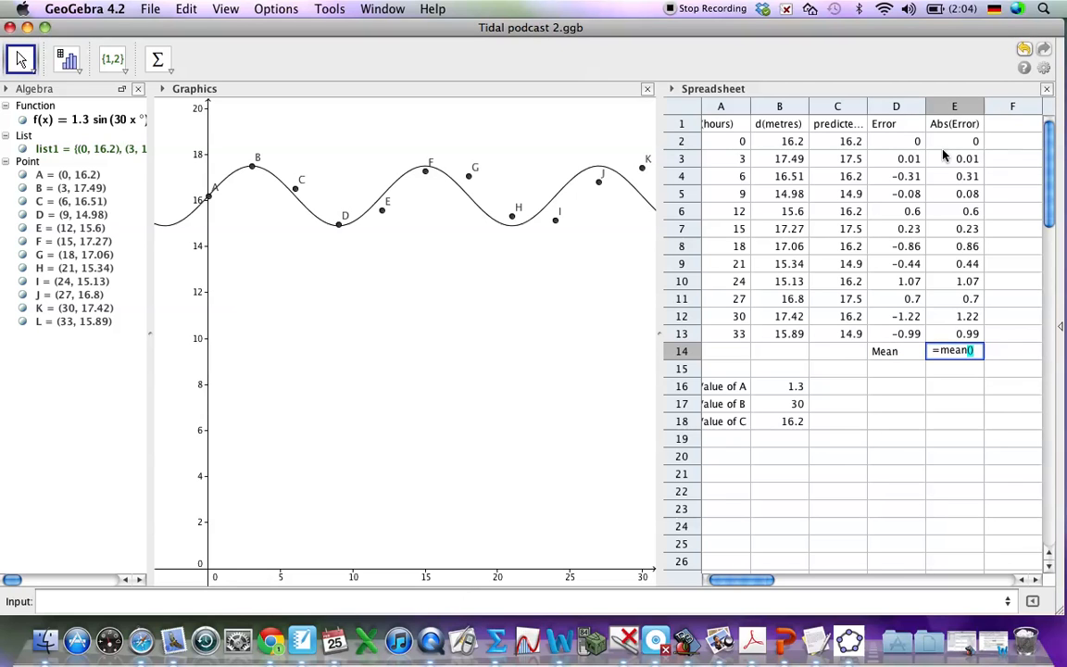
{"action": "left_click_drag", "start_coordinate": [947, 141], "coordinate": [948, 343]}
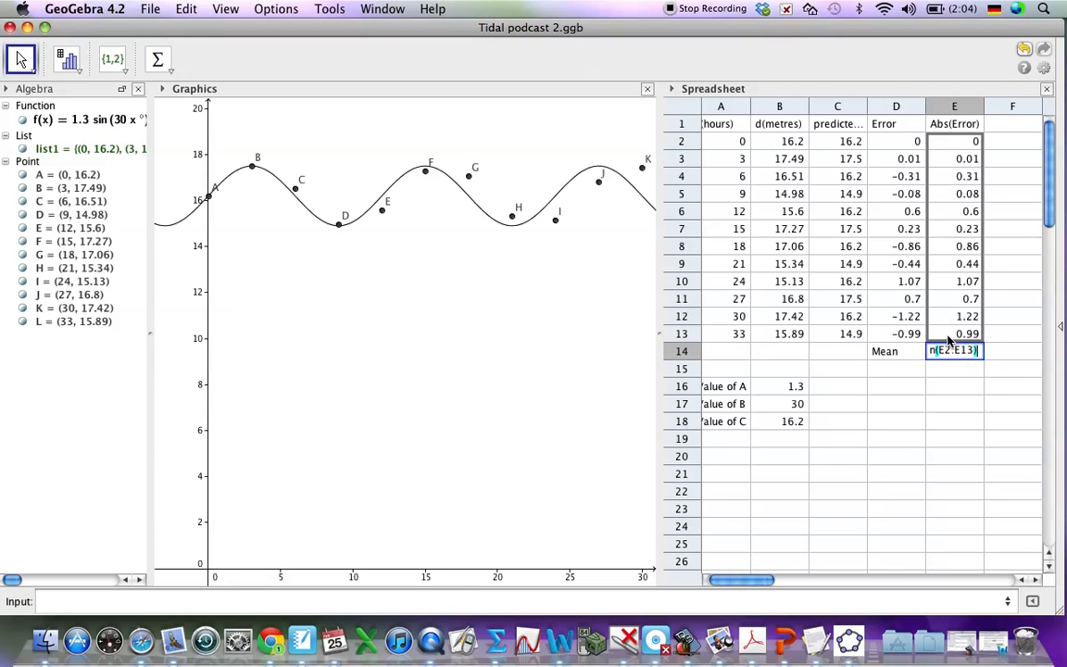
{"action": "key", "text": "Return"}
{"action": "left_click", "coordinate": [937, 386]}
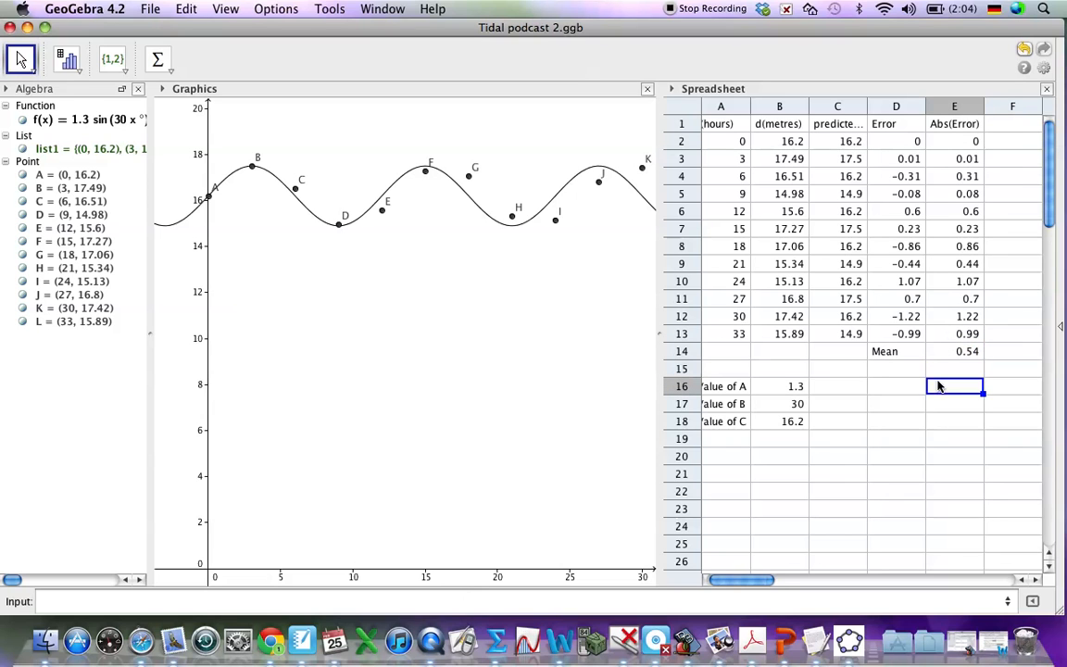
{"action": "scroll", "coordinate": [938, 386], "scroll_direction": "left", "scroll_amount": 1}
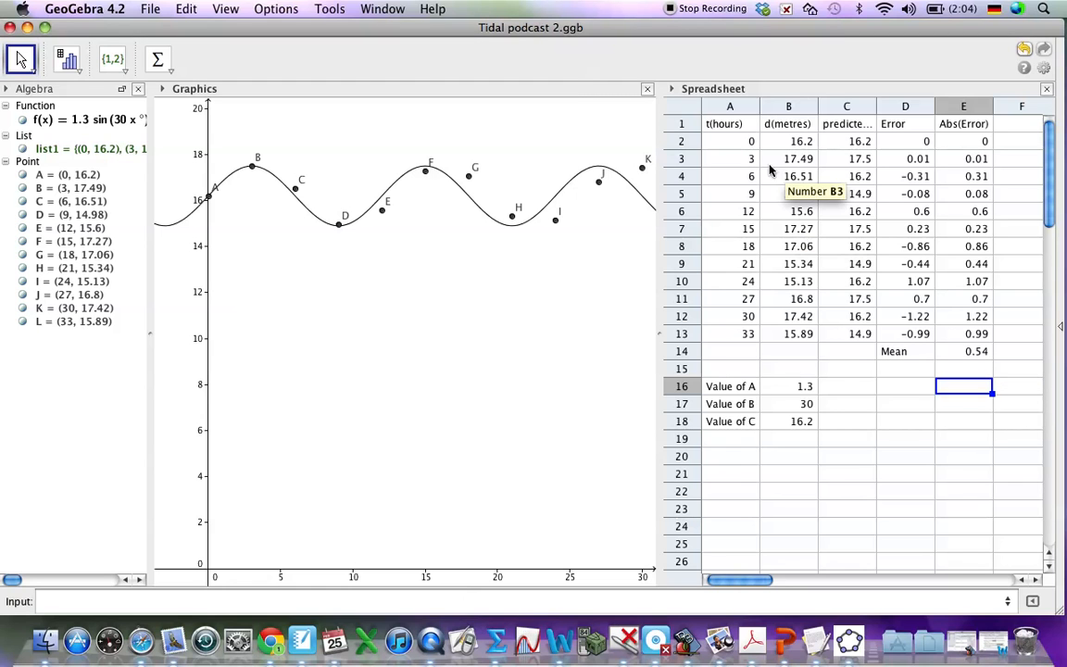
Step: Change the coefficient of x inside the sine of function f(x) to 28
{"action": "left_click", "coordinate": [100, 120]}
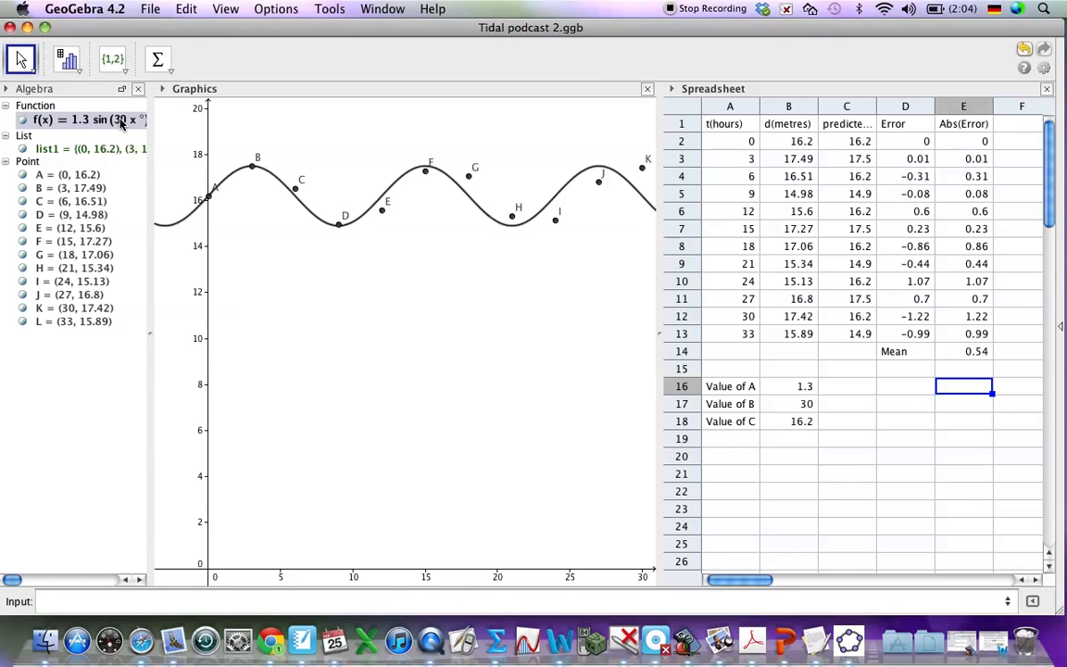
{"action": "double_click", "coordinate": [120, 124]}
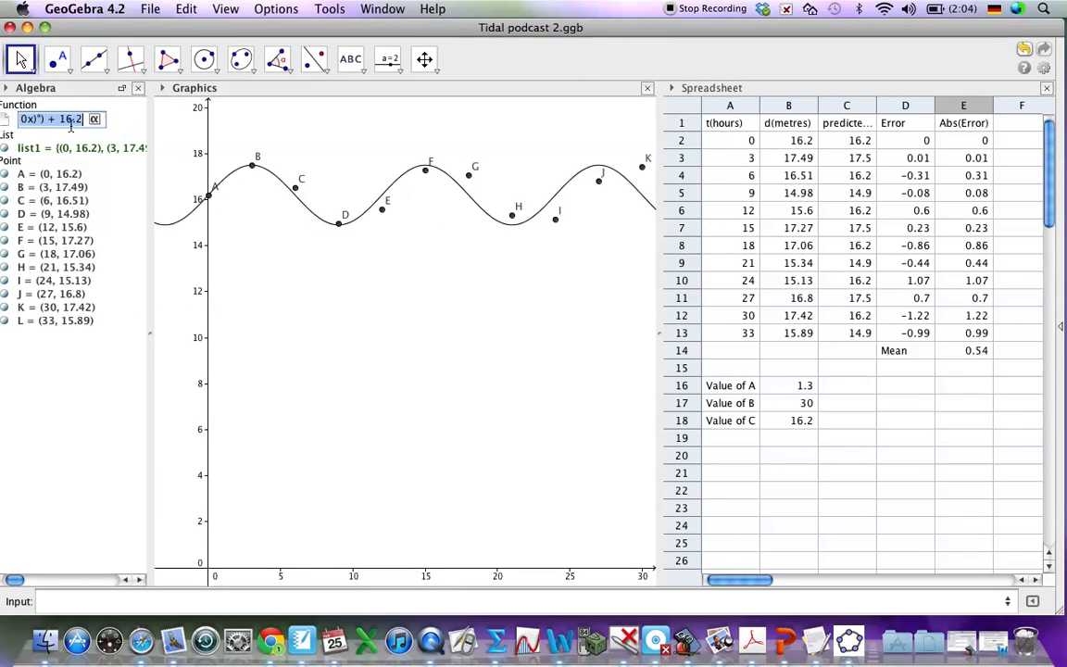
{"action": "left_click", "coordinate": [70, 124]}
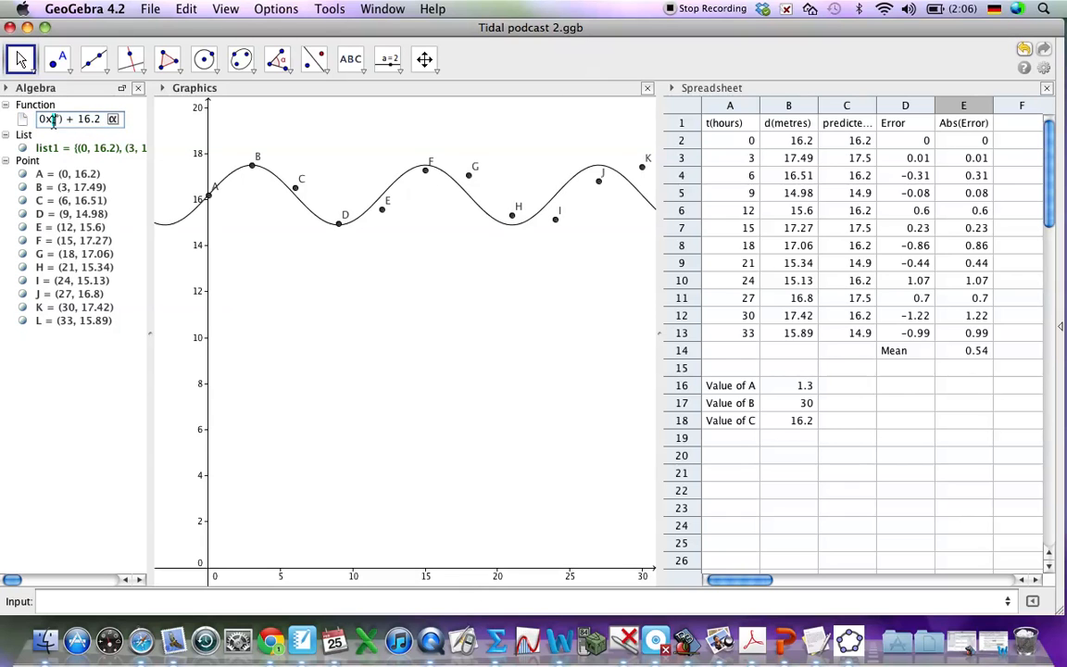
{"action": "key", "text": "Left"}
{"action": "key", "text": "Left"}
{"action": "key", "text": "Left"}
{"action": "key", "text": "Right"}
{"action": "key", "text": "BackSpace"}
{"action": "key", "text": "Delete"}
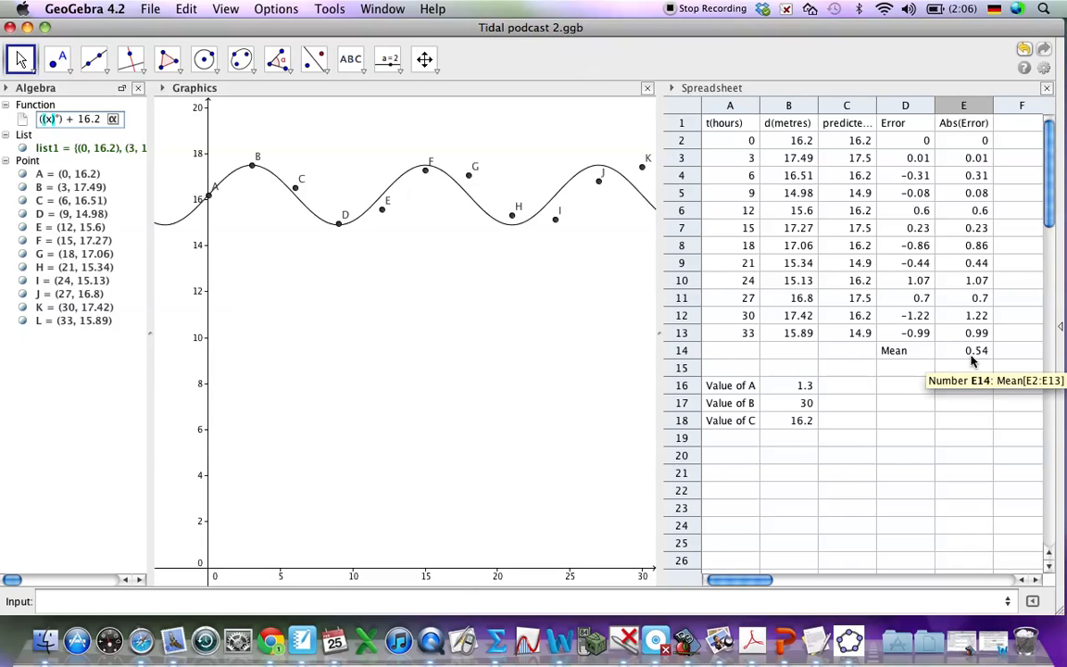
{"action": "type", "text": "28"}
{"action": "key", "text": "Return"}
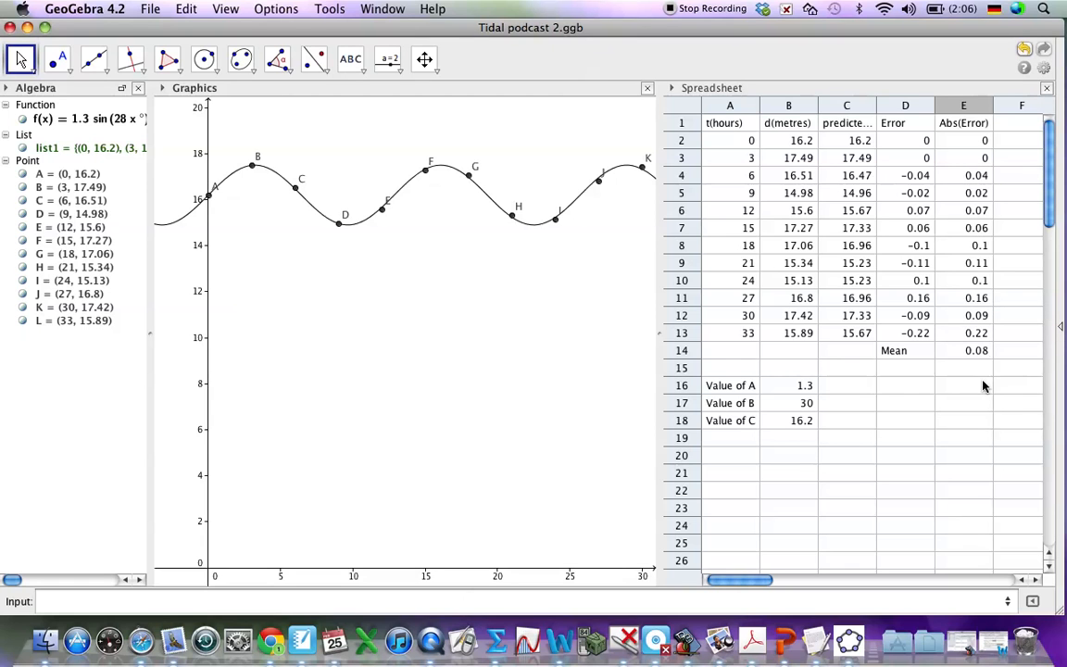
{"action": "left_click", "coordinate": [128, 123]}
{"action": "left_click", "coordinate": [128, 123]}
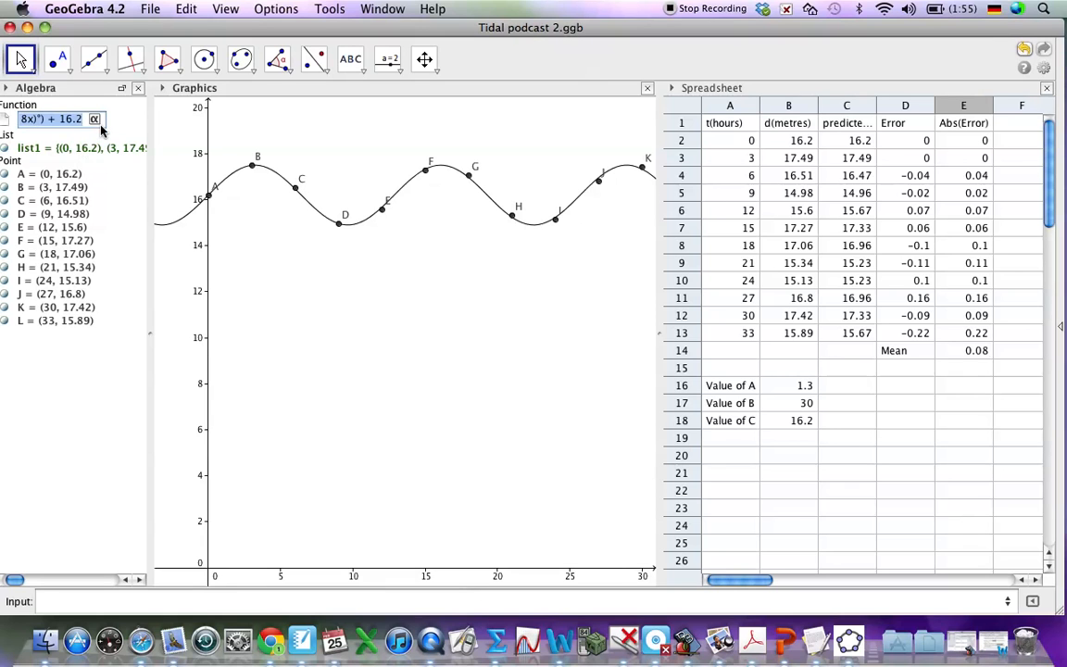
{"action": "key", "text": "Return"}
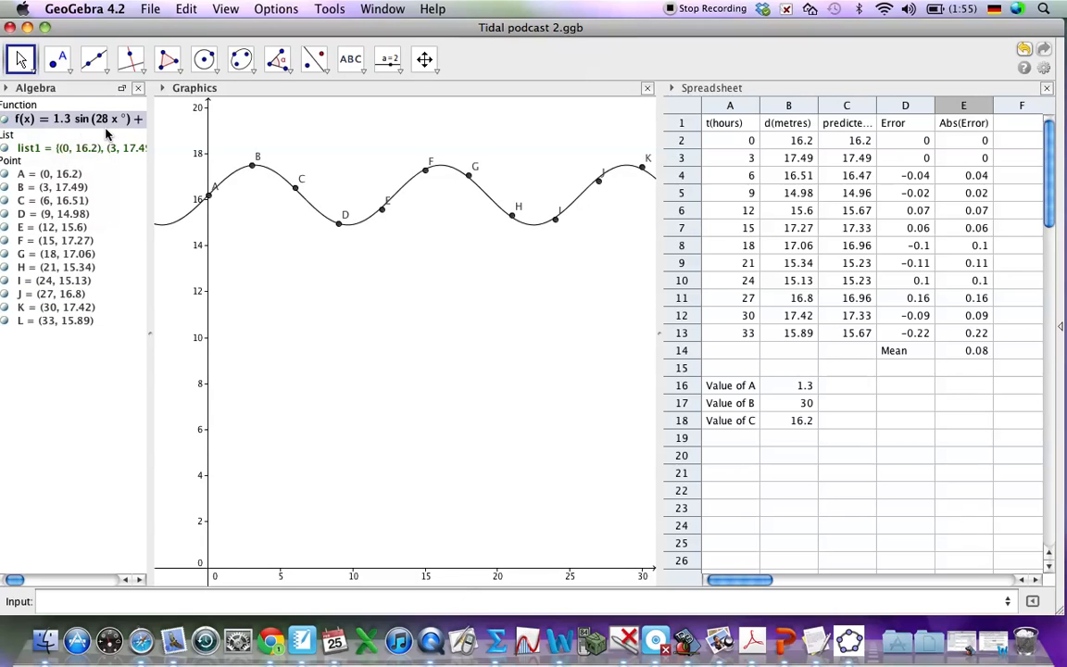
{"action": "left_click", "coordinate": [983, 352]}
{"action": "left_click", "coordinate": [959, 423]}
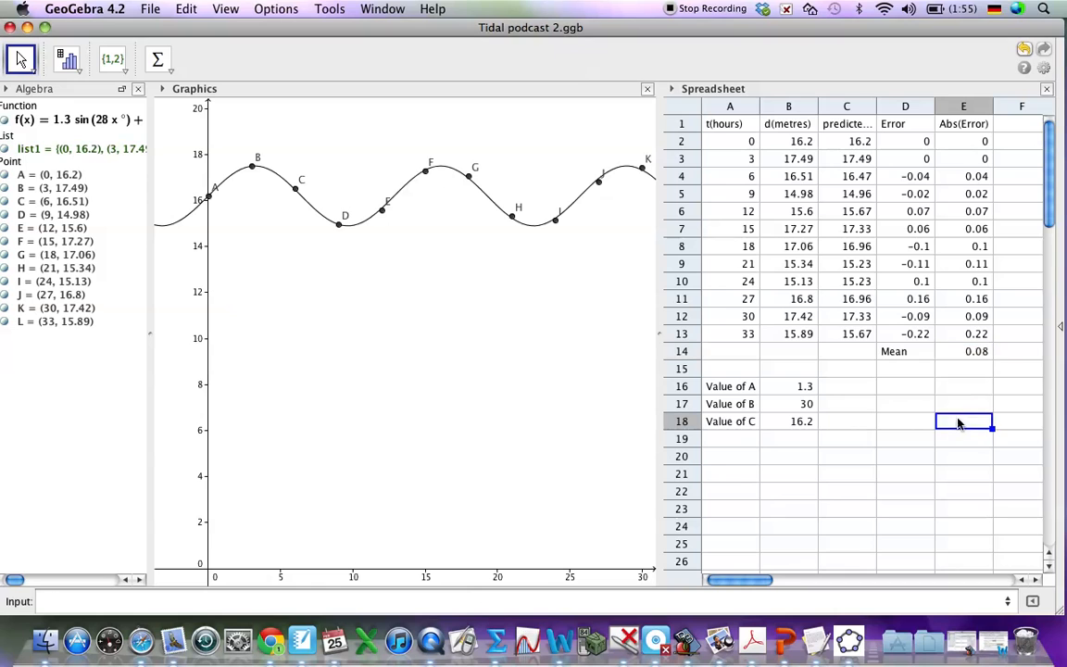
{"action": "left_click", "coordinate": [961, 351]}
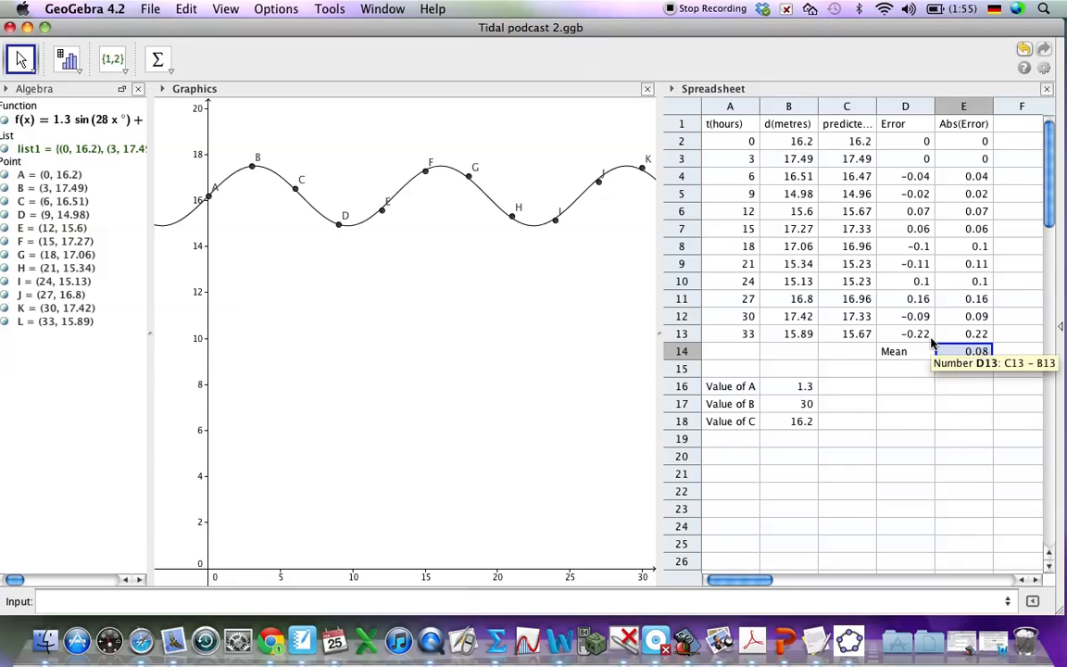
{"action": "left_click", "coordinate": [956, 387]}
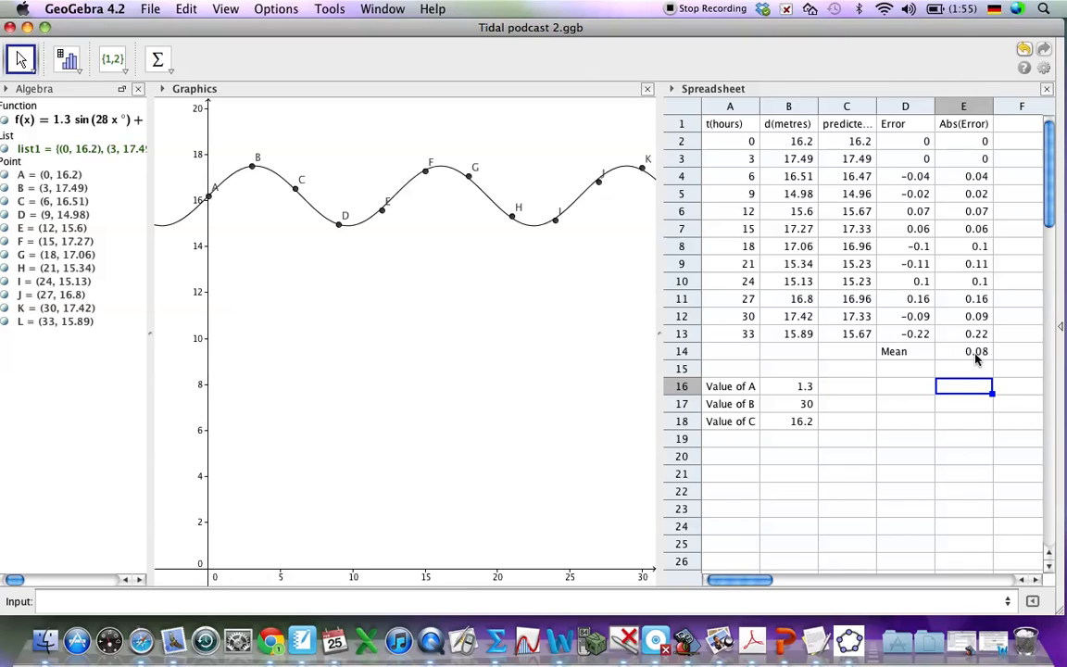
Step: Extend the label in cell D14 to read "Mean Error"
{"action": "double_click", "coordinate": [891, 351]}
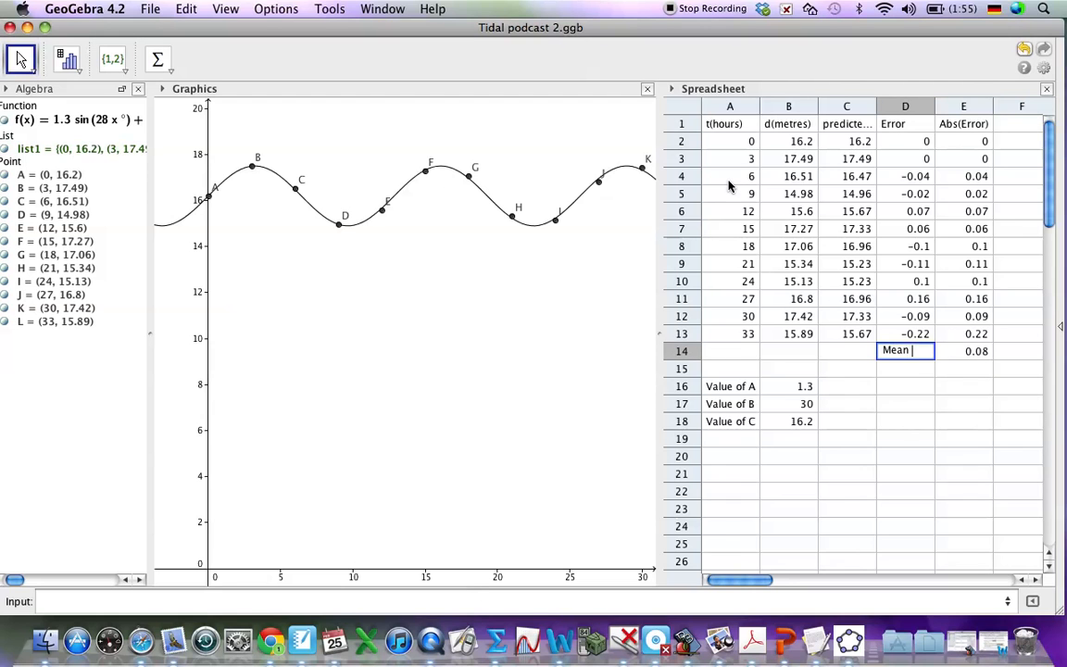
{"action": "type", "text": "Error"}
{"action": "key", "text": "Return"}
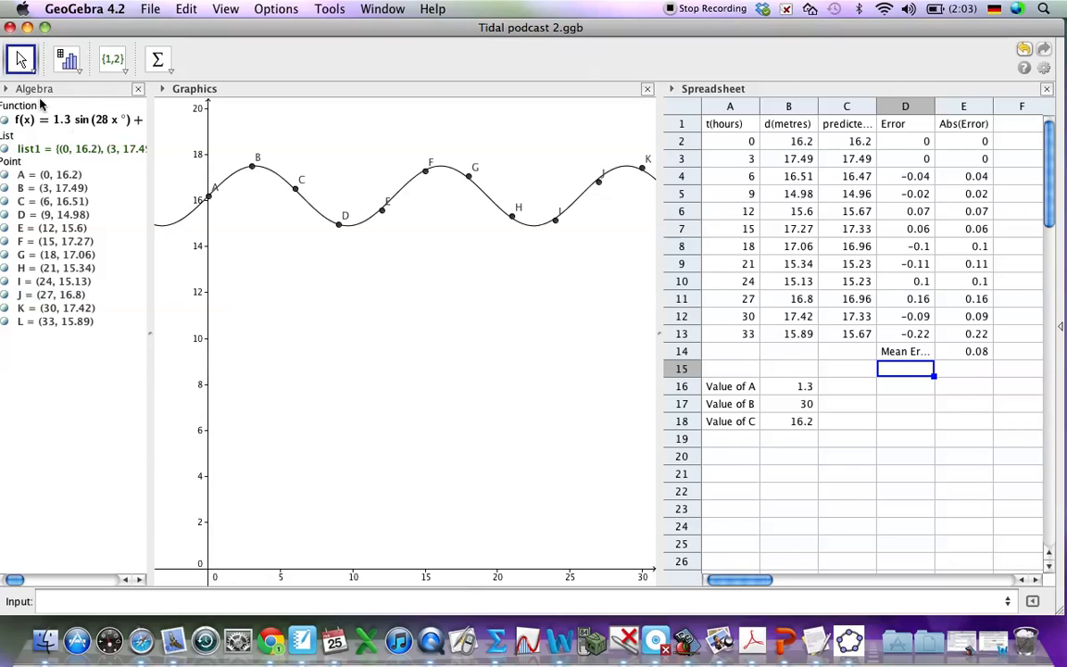
Step: Widen the Algebra view enough to show the complete definition of f(x)
{"action": "left_click", "coordinate": [74, 122]}
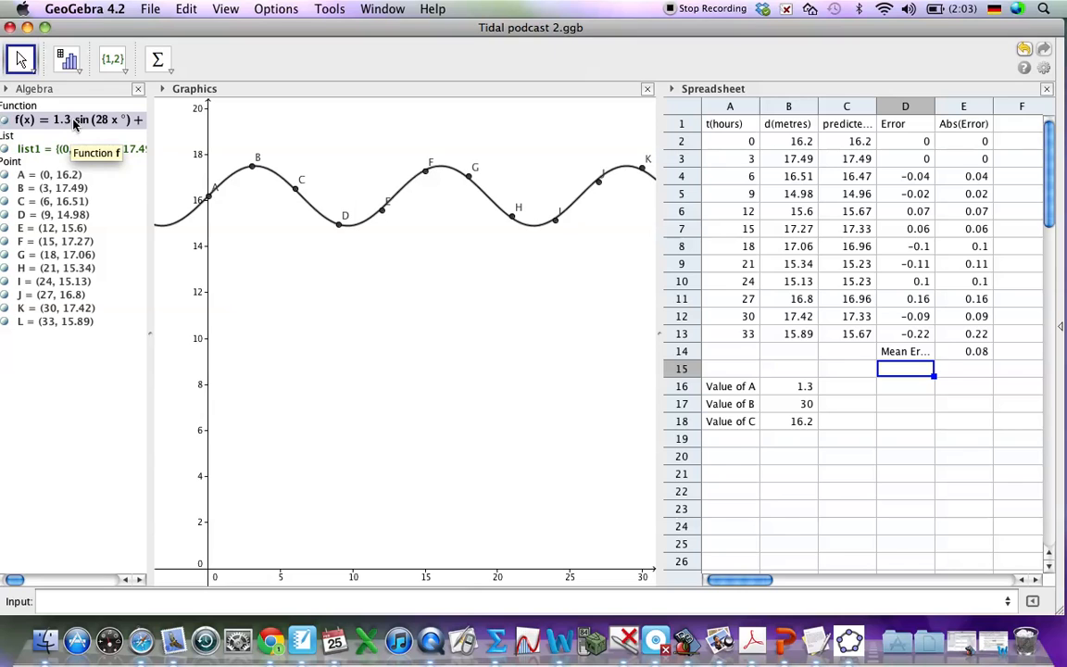
{"action": "left_click", "coordinate": [74, 122]}
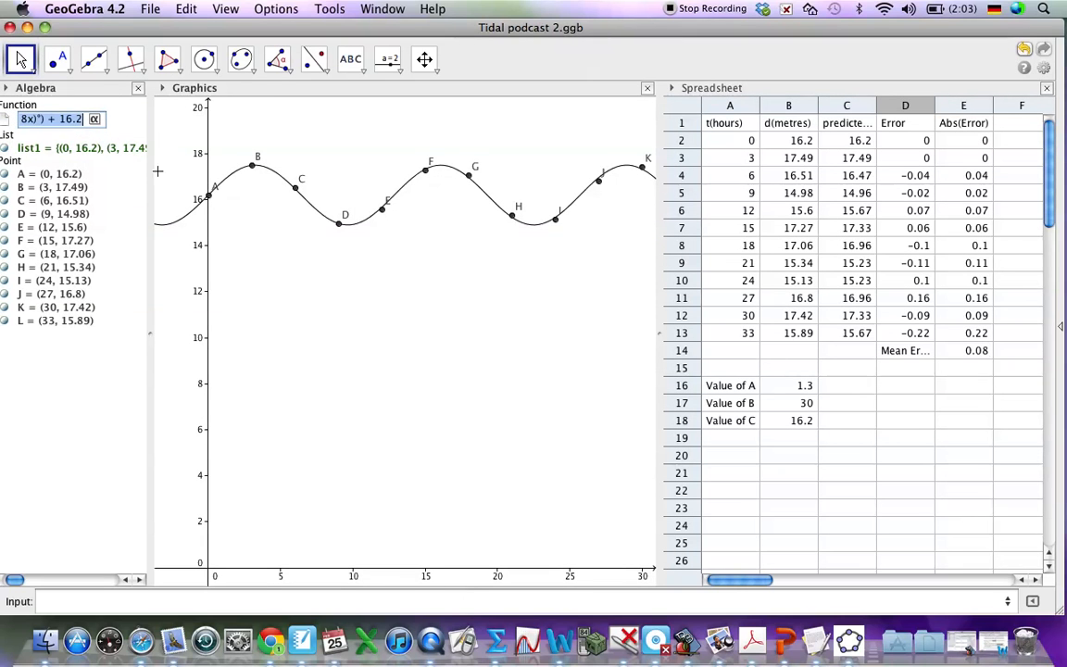
{"action": "left_click_drag", "start_coordinate": [148, 336], "coordinate": [249, 337]}
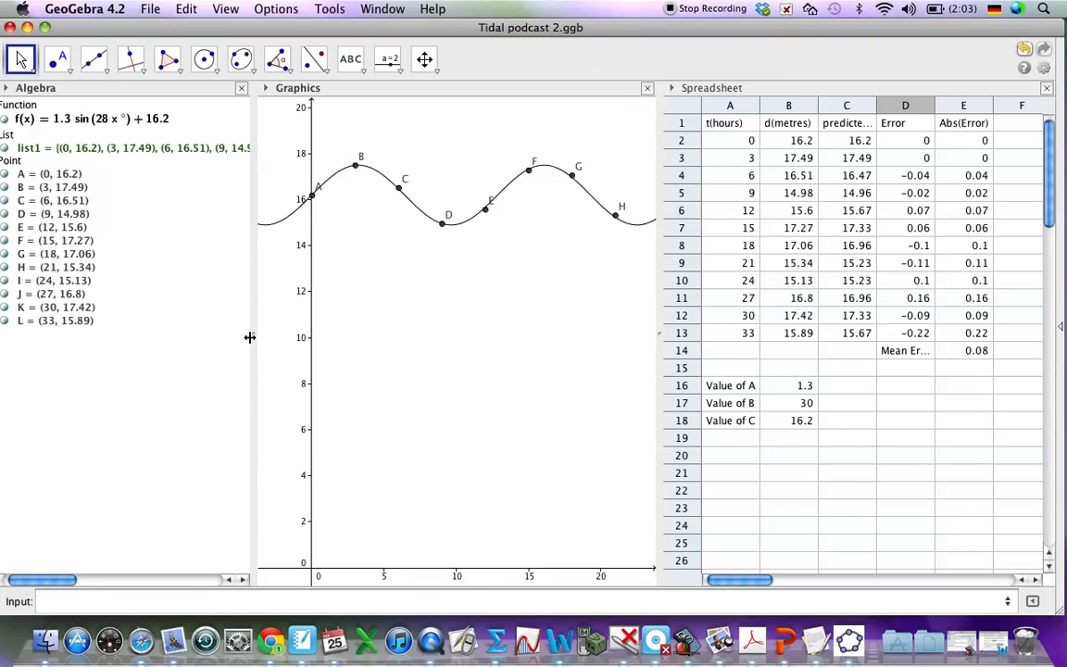